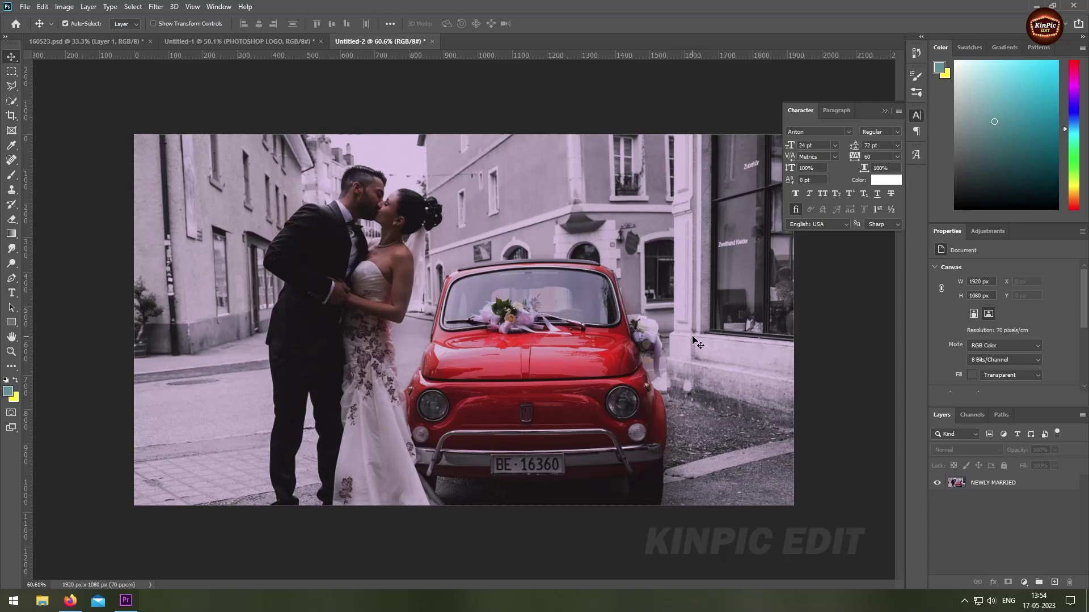
# Step: On the NEWLY MARRIED layer, use Quick Selection's Select Subject to select the couple
pyautogui.click(1036, 482)
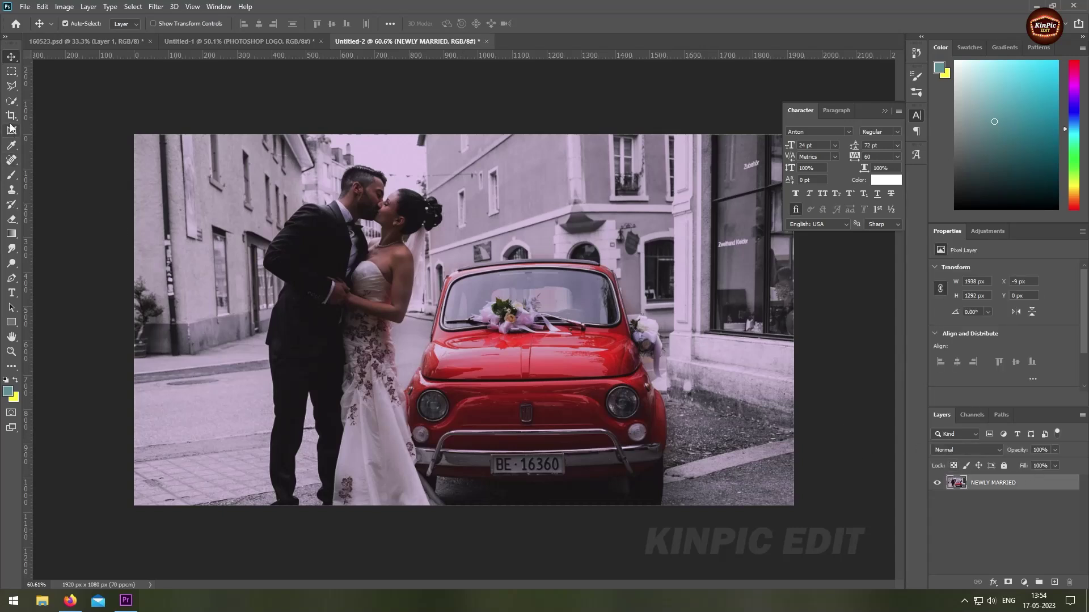
pyautogui.click(15, 101)
pyautogui.rightClick(15, 101)
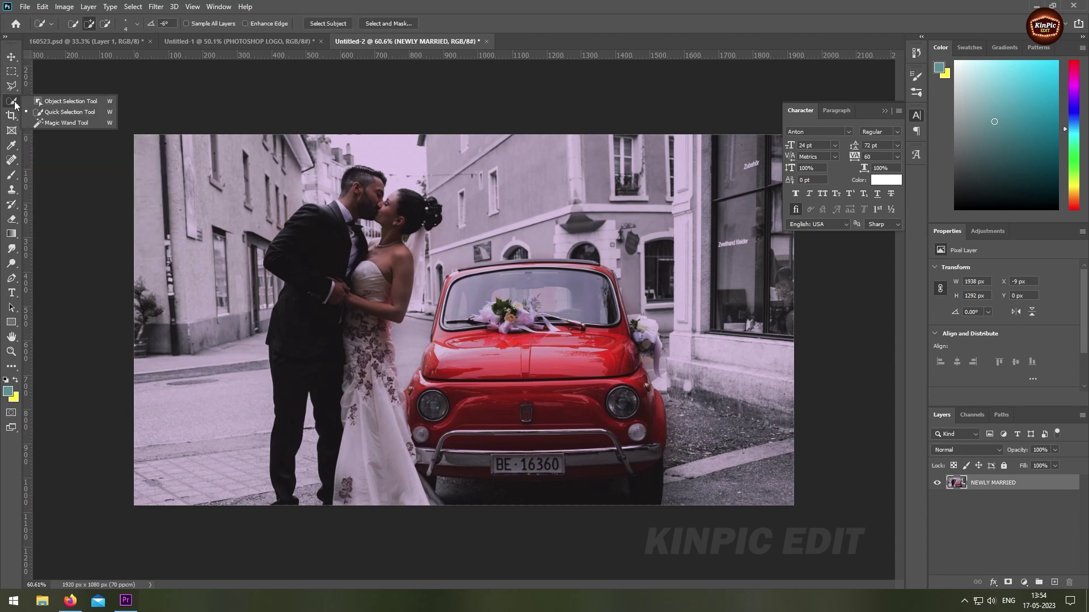
pyautogui.click(66, 111)
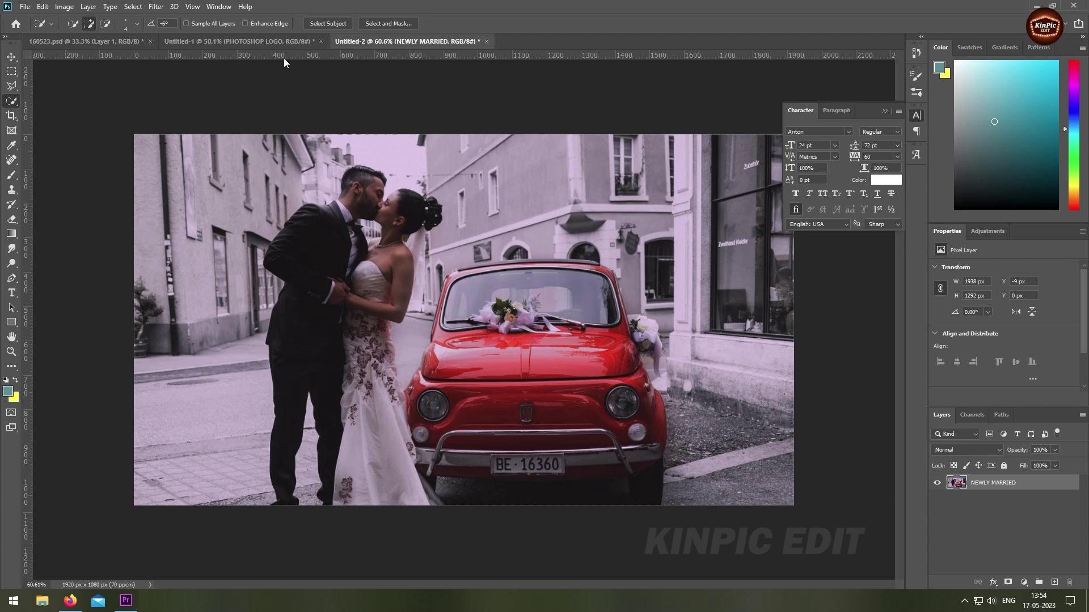
pyautogui.click(325, 22)
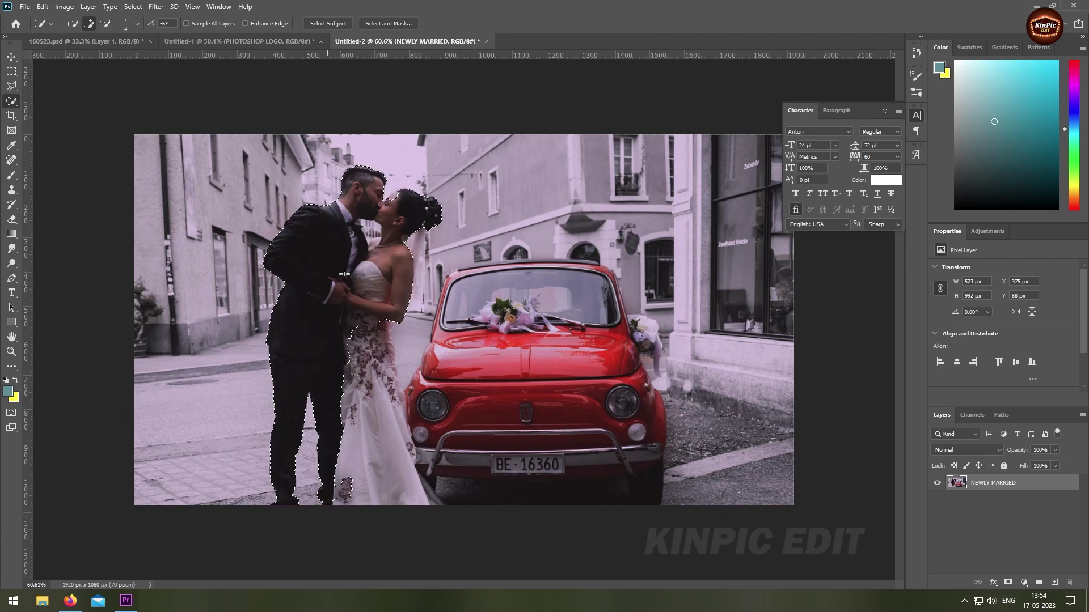
# Step: Refine the couple selection by adding the dress's right side and the bride's veil
pyautogui.scroll(1, 352, 278)
pyautogui.scroll(1, 383, 179)
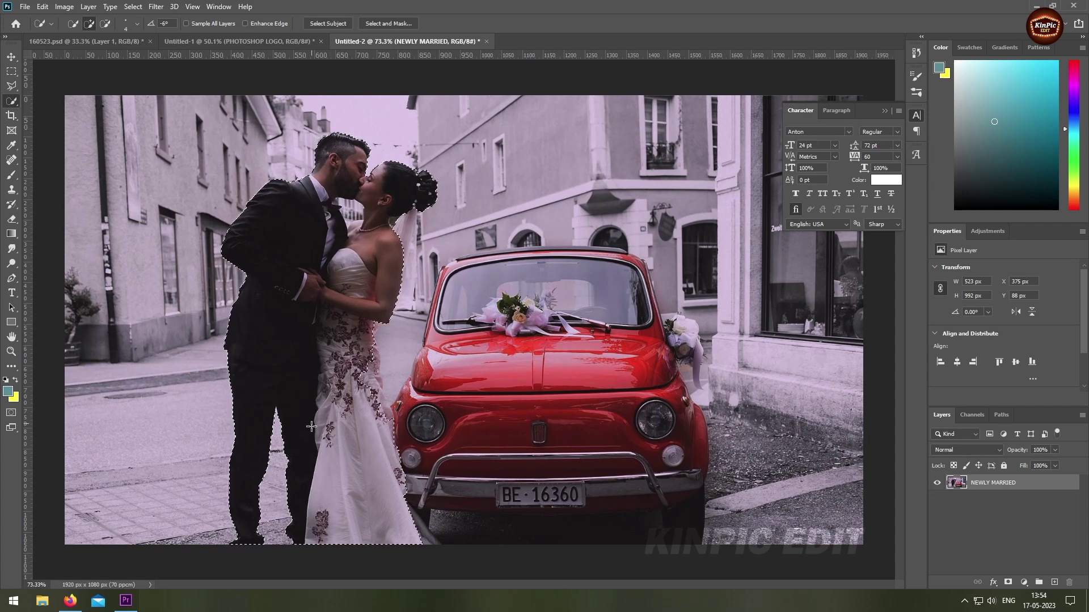
pyautogui.moveTo(366, 363)
pyautogui.mouseDown()
pyautogui.moveTo(374, 393)
pyautogui.moveTo(430, 347)
pyautogui.mouseUp()
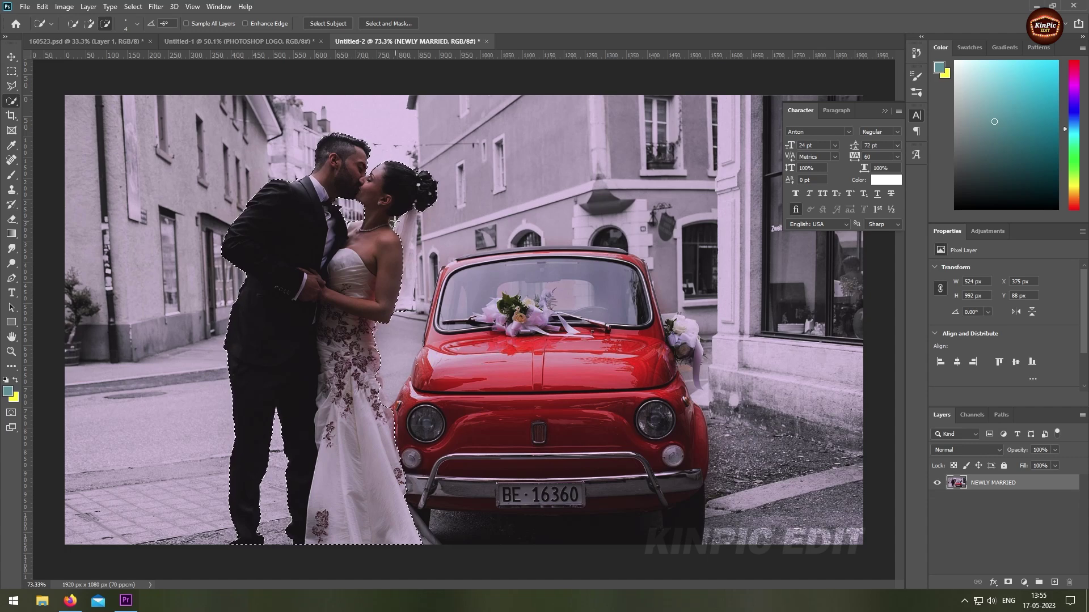
pyautogui.moveTo(402, 272)
pyautogui.mouseDown()
pyautogui.moveTo(408, 260)
pyautogui.moveTo(419, 286)
pyautogui.mouseUp()
pyautogui.click(90, 24)
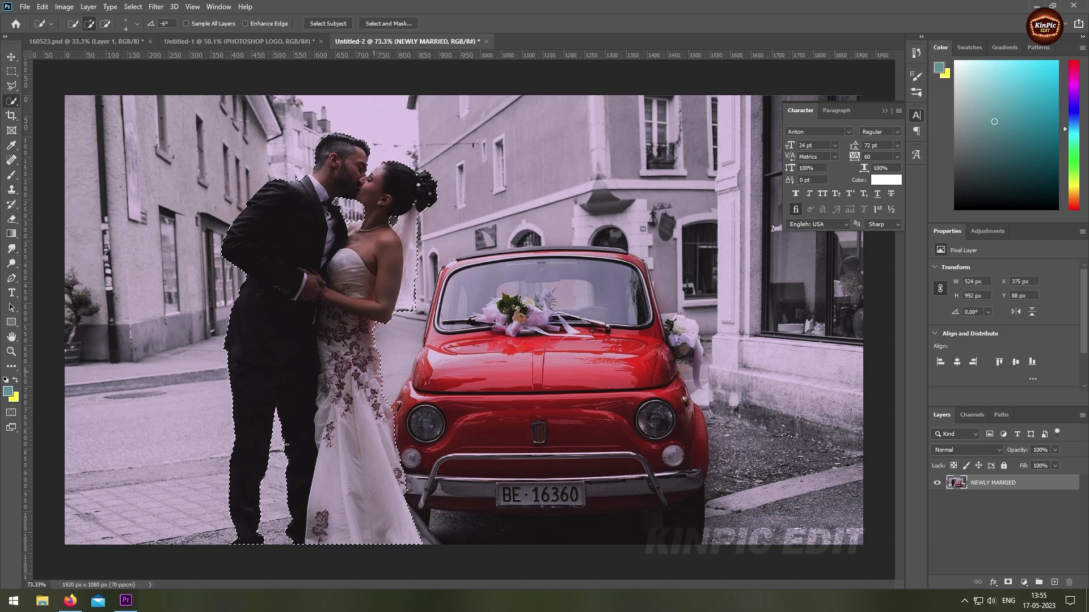
pyautogui.click(108, 24)
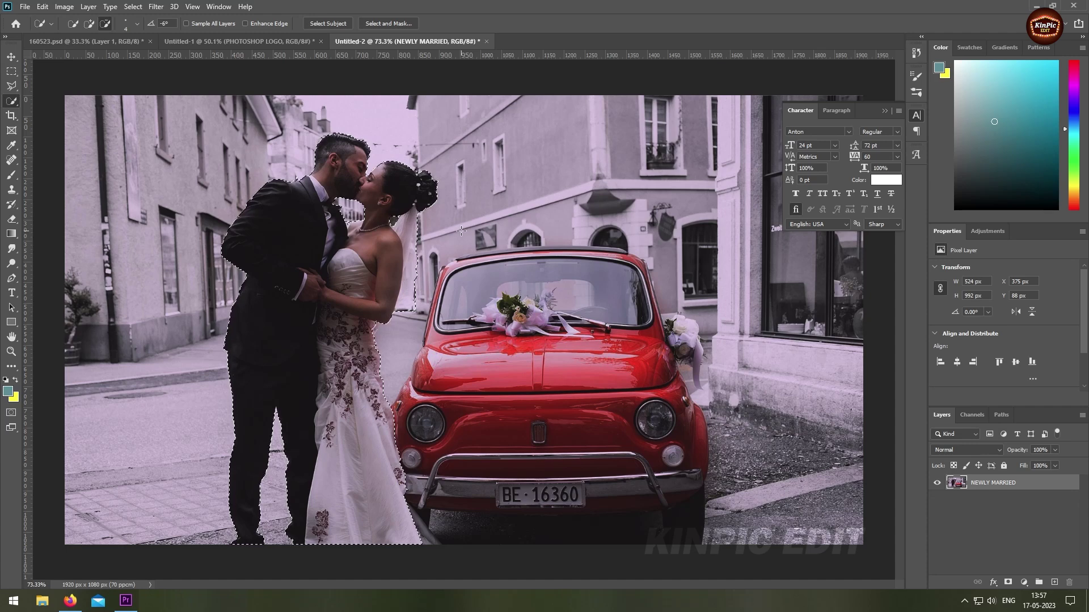
pyautogui.click(132, 6)
# Step: Refine the selection in Select and Mask with Smooth 3, Feather 3.3 px and Radius 1 px
pyautogui.click(153, 156)
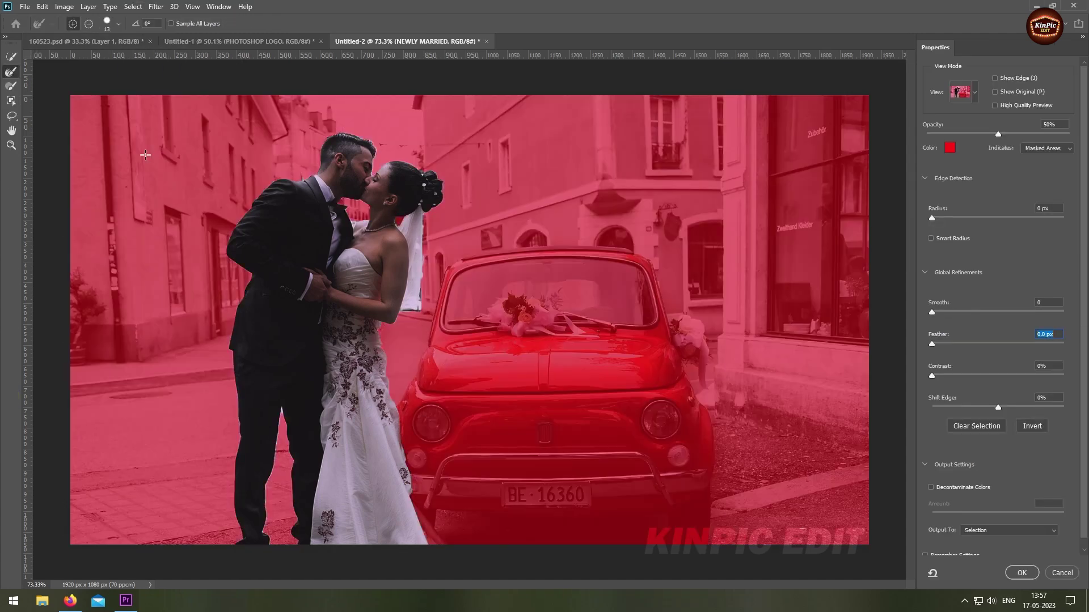
pyautogui.moveTo(932, 346); pyautogui.dragTo(955, 349)
pyautogui.moveTo(931, 313); pyautogui.dragTo(936, 312)
pyautogui.click(938, 220)
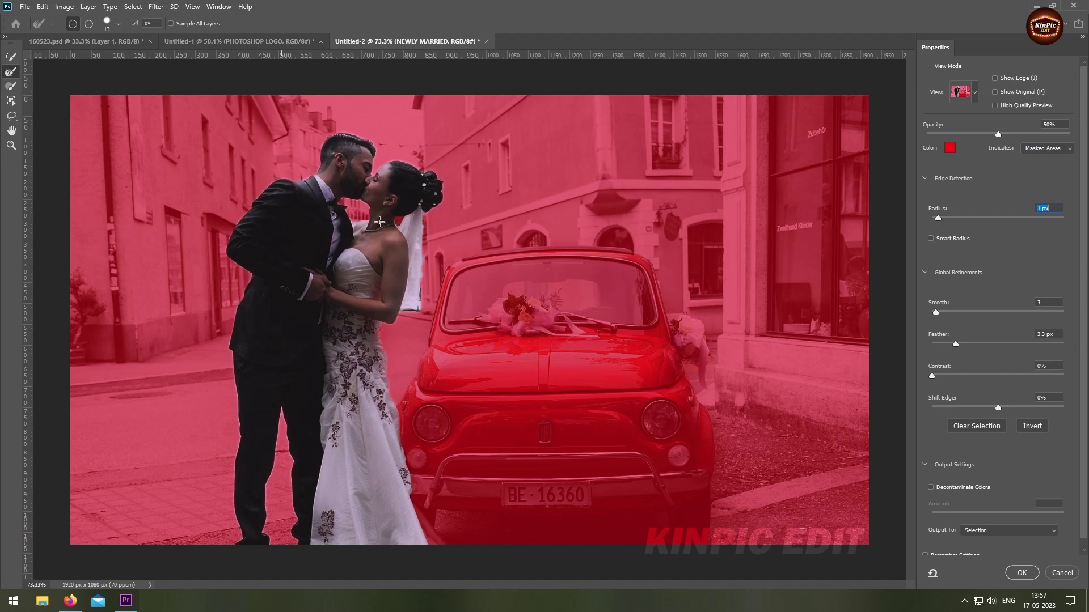
pyautogui.click(1022, 574)
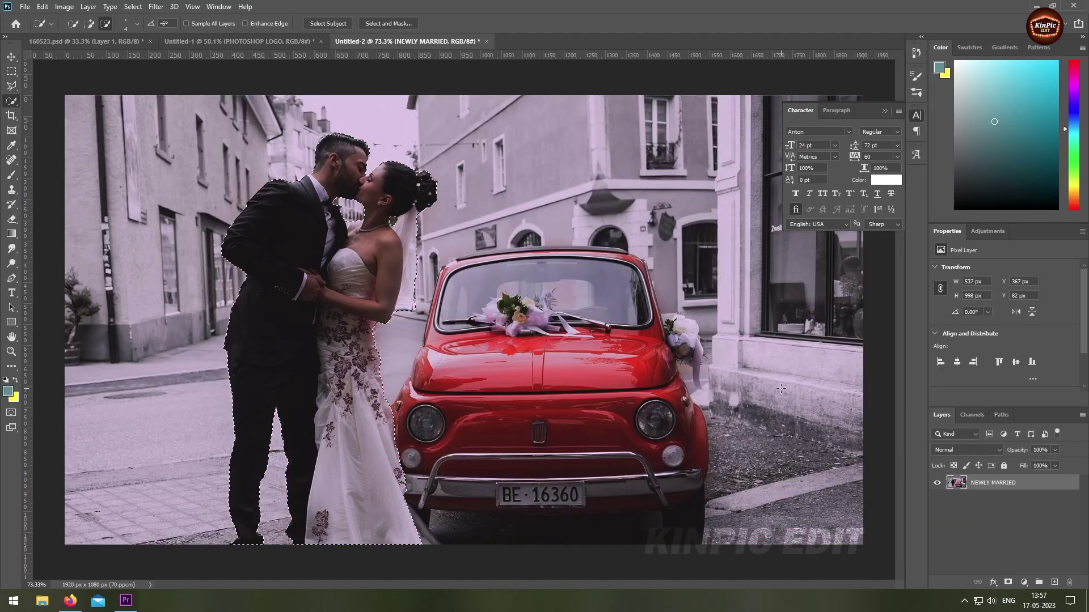
# Step: Duplicate the photo layer as NEWLY MARRIED copy
pyautogui.rightClick(1039, 485)
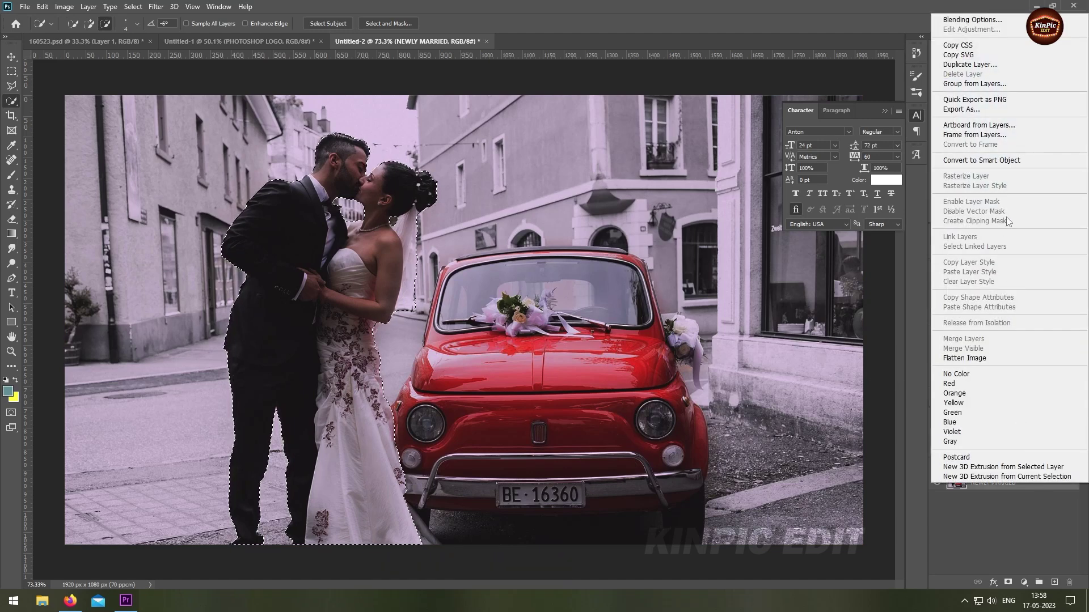
pyautogui.click(1015, 66)
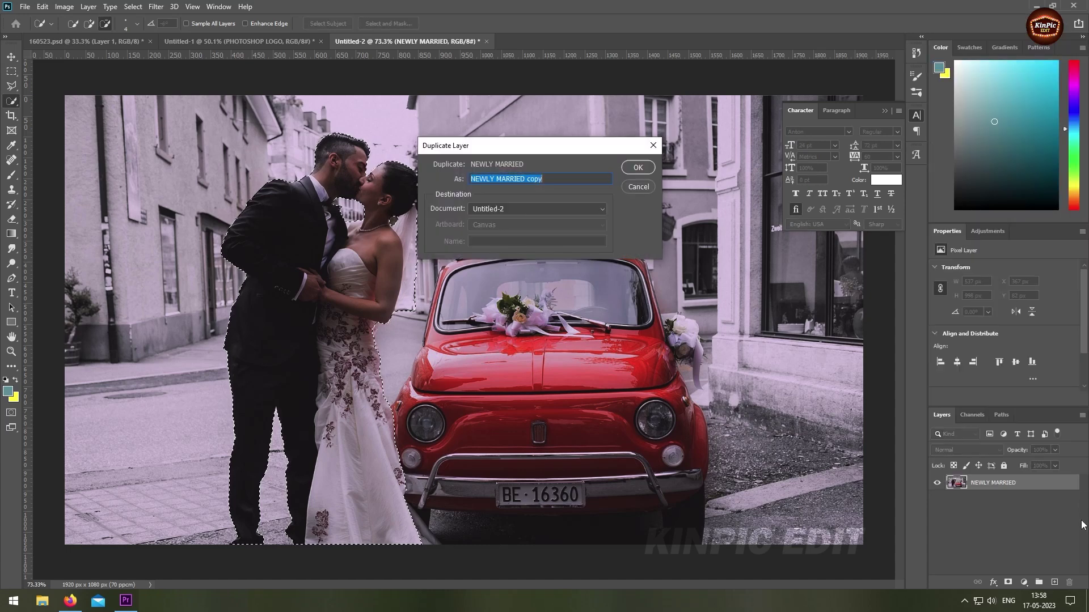
pyautogui.click(638, 168)
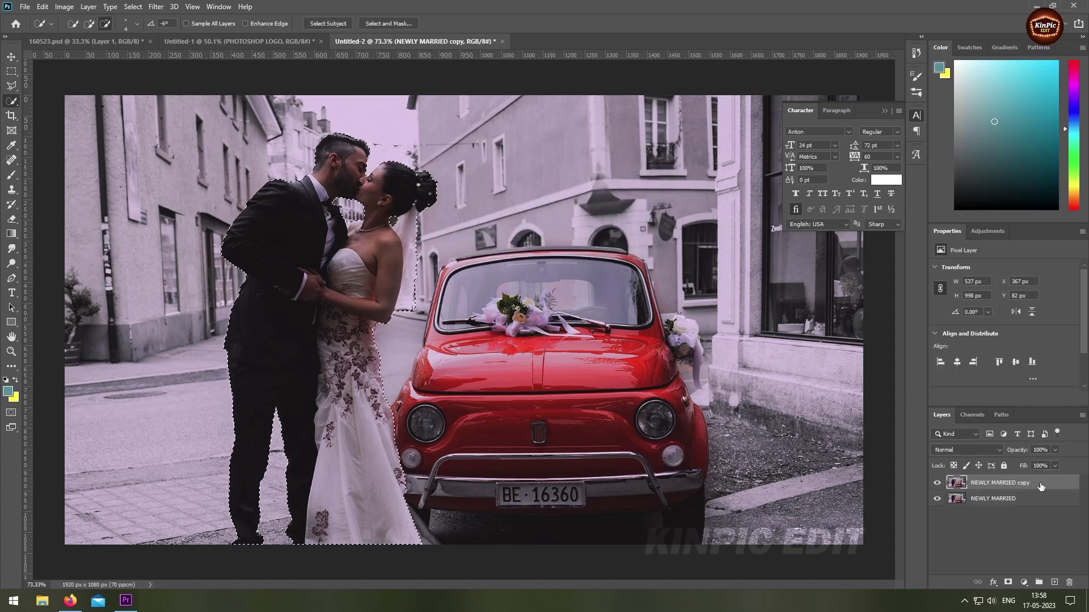
# Step: Invert the selection, delete the background from the copy layer, and deselect
pyautogui.hotkey('ctrl', 'shift', 'i')
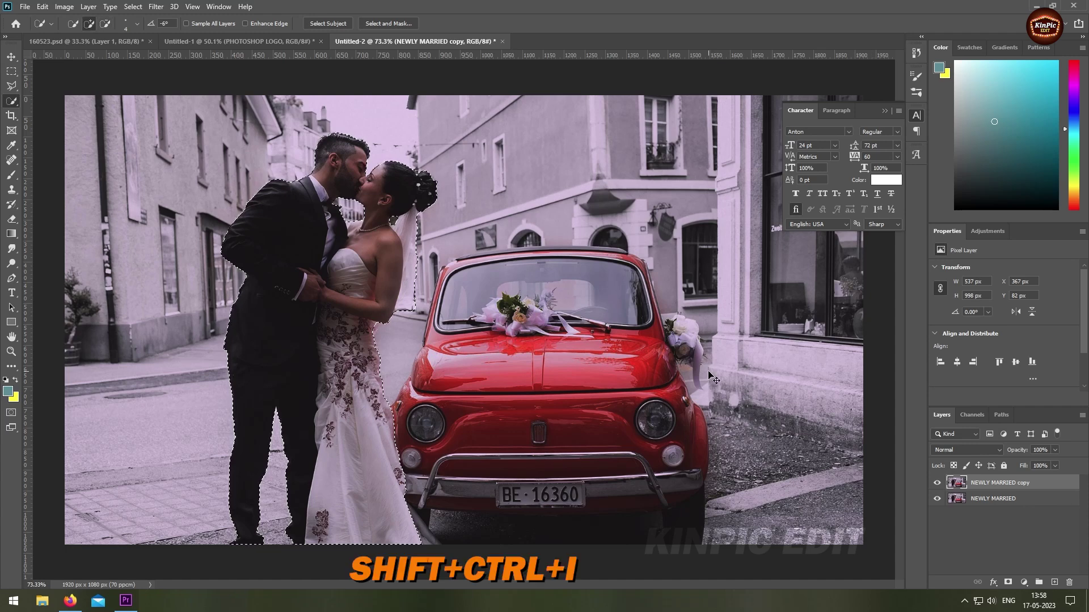
pyautogui.hotkey('ctrl', 'shift', 'i')
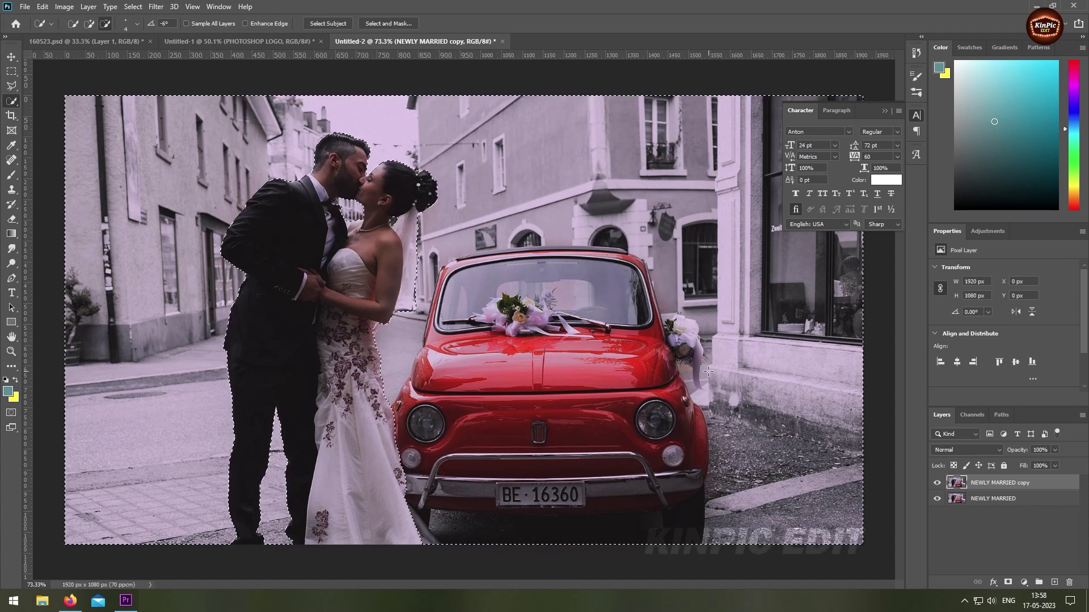
pyautogui.press('Delete')
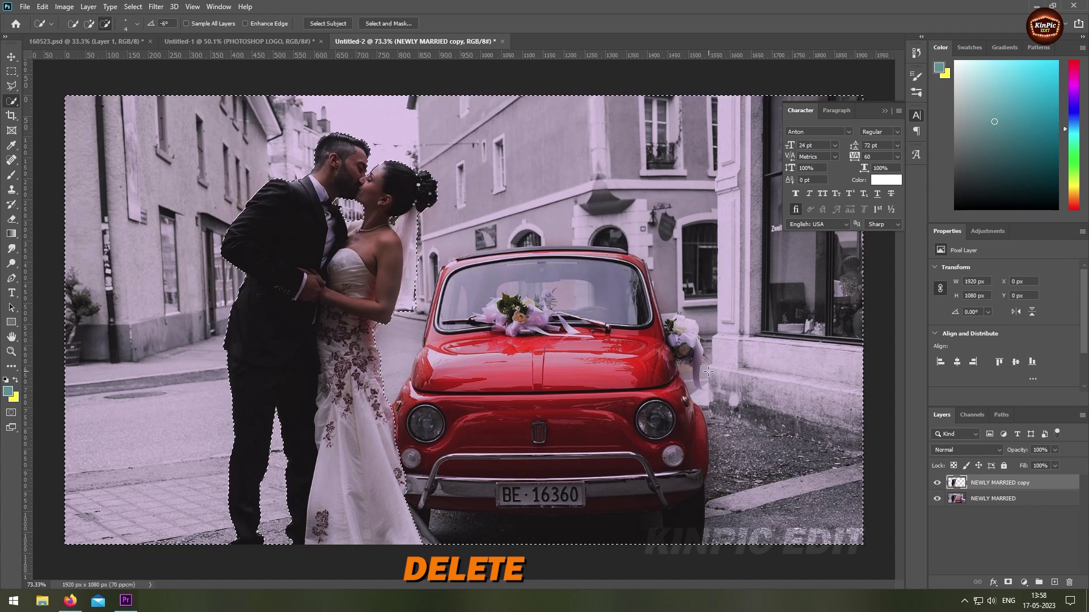
pyautogui.hotkey('ctrl', 'd')
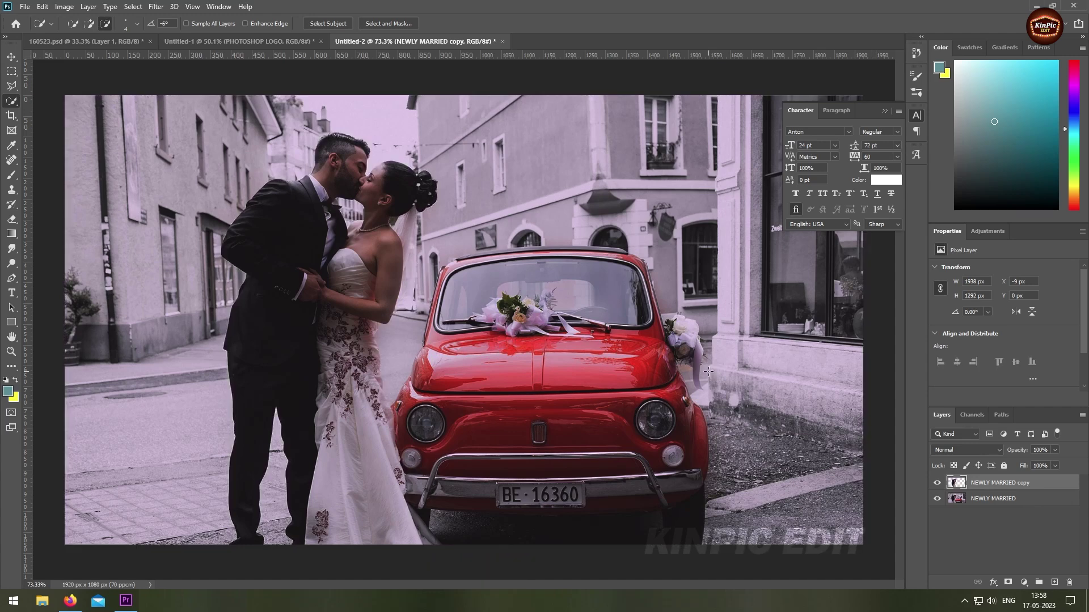
pyautogui.click(16, 294)
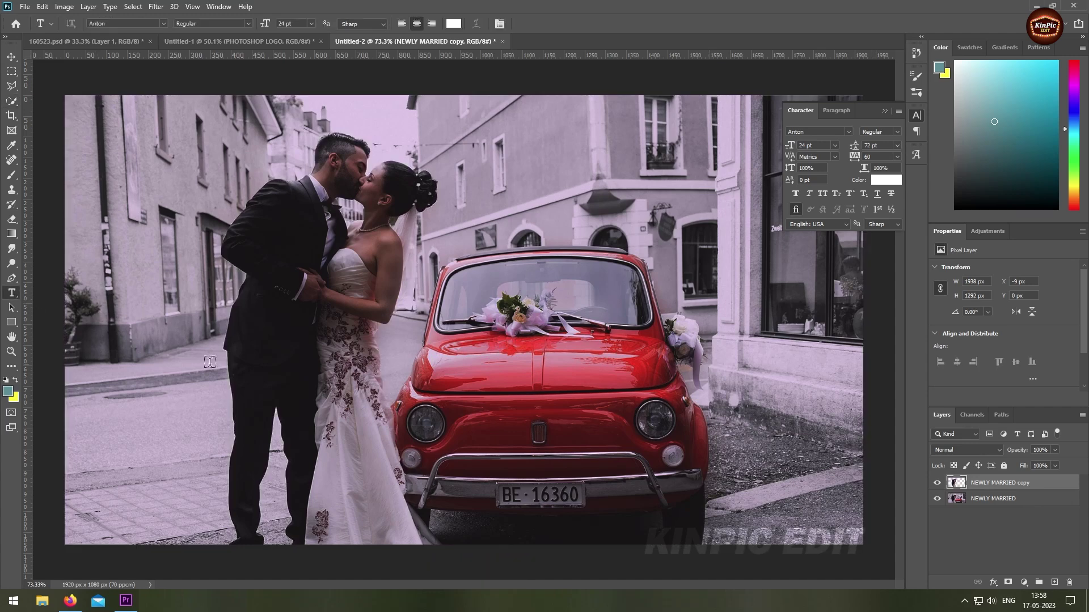
# Step: Type the NEWLY MARRIED title above the car and scale it to about 240%
pyautogui.click(448, 231)
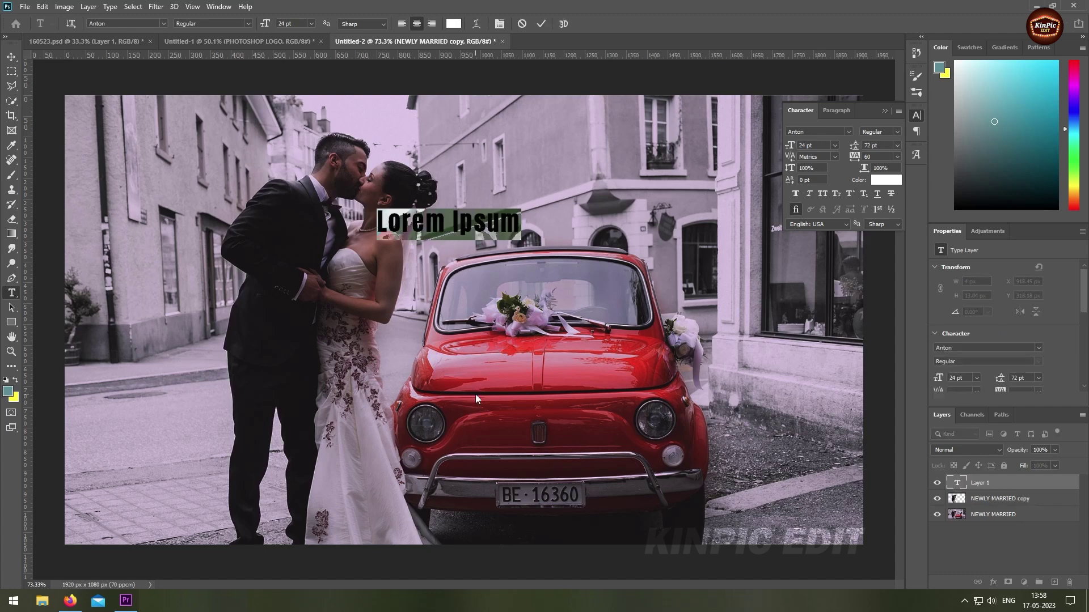
pyautogui.write('NEWLY MARRIED')
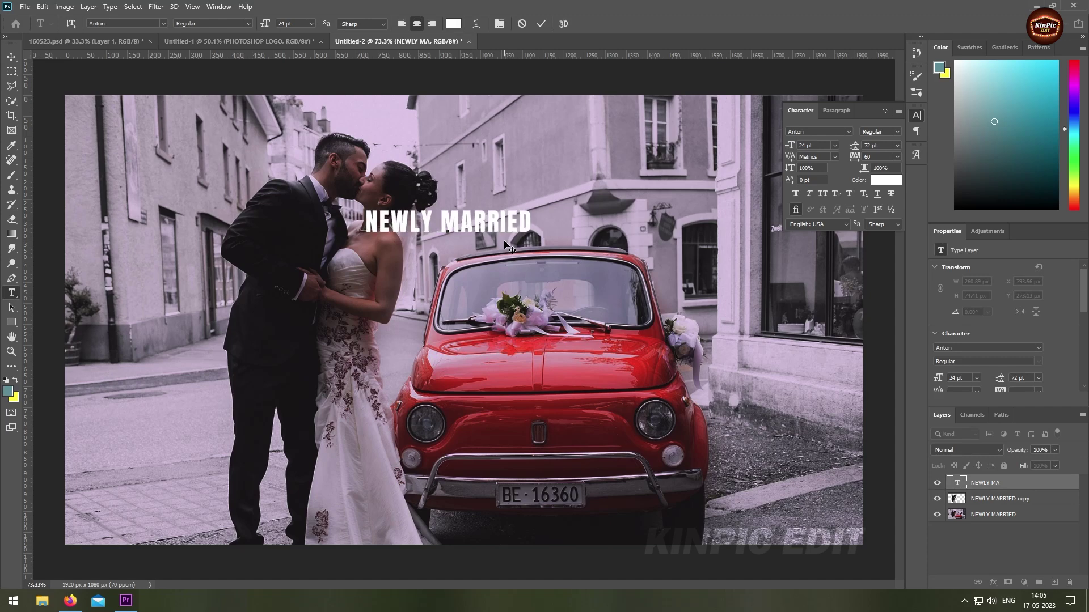
pyautogui.click(542, 23)
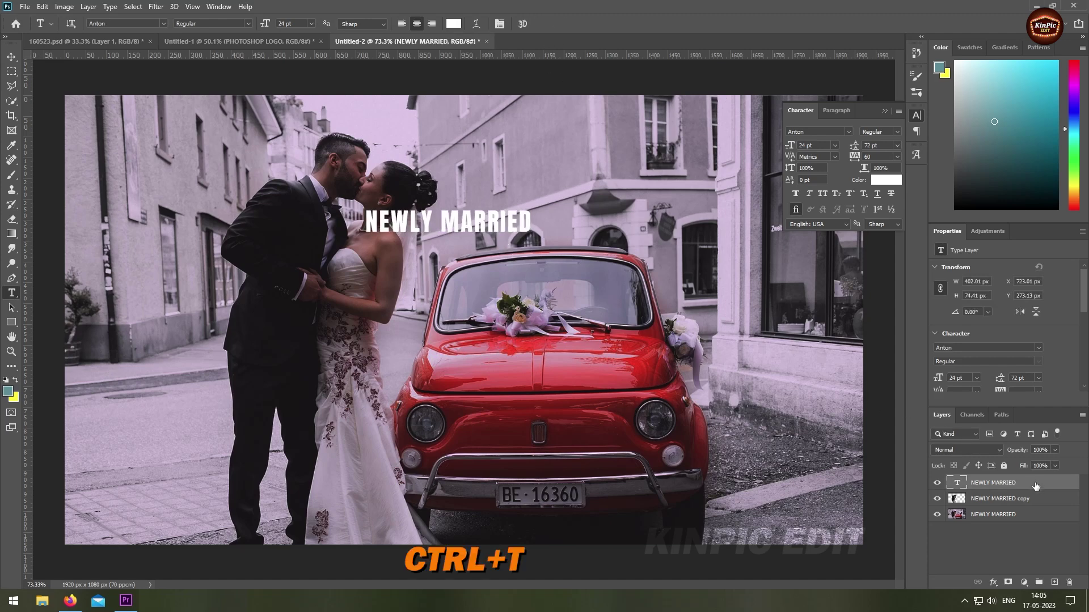
pyautogui.hotkey('ctrl', 't')
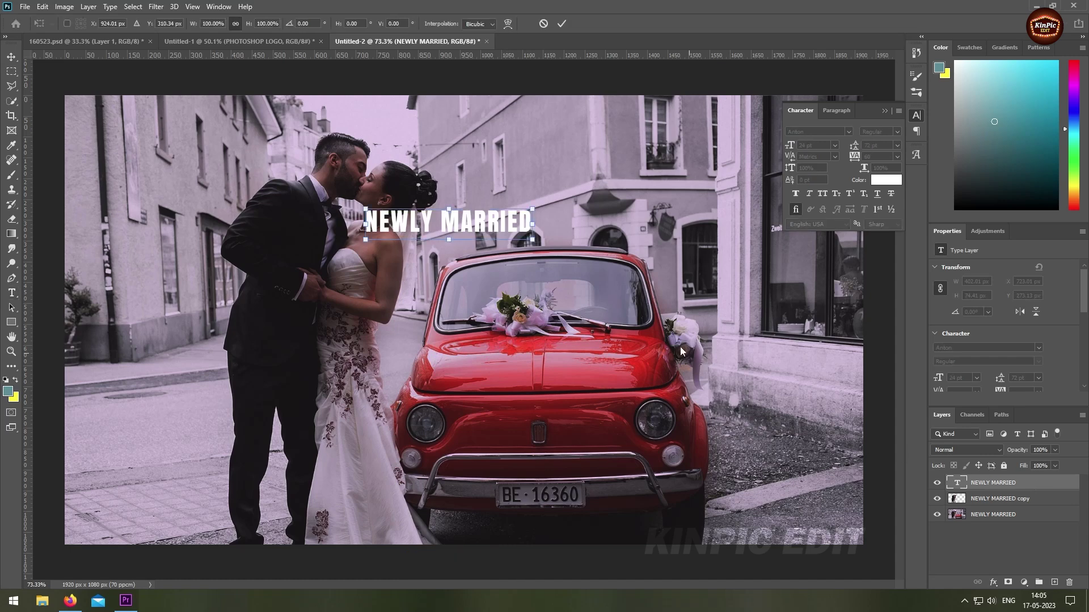
pyautogui.moveTo(532, 239); pyautogui.dragTo(606, 273)
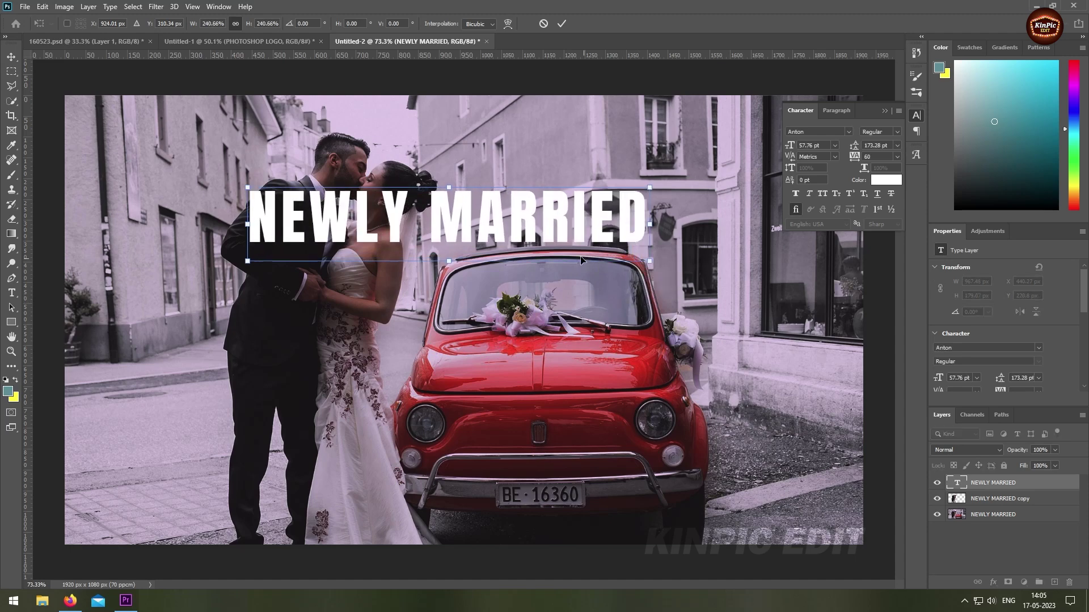
pyautogui.press('Return')
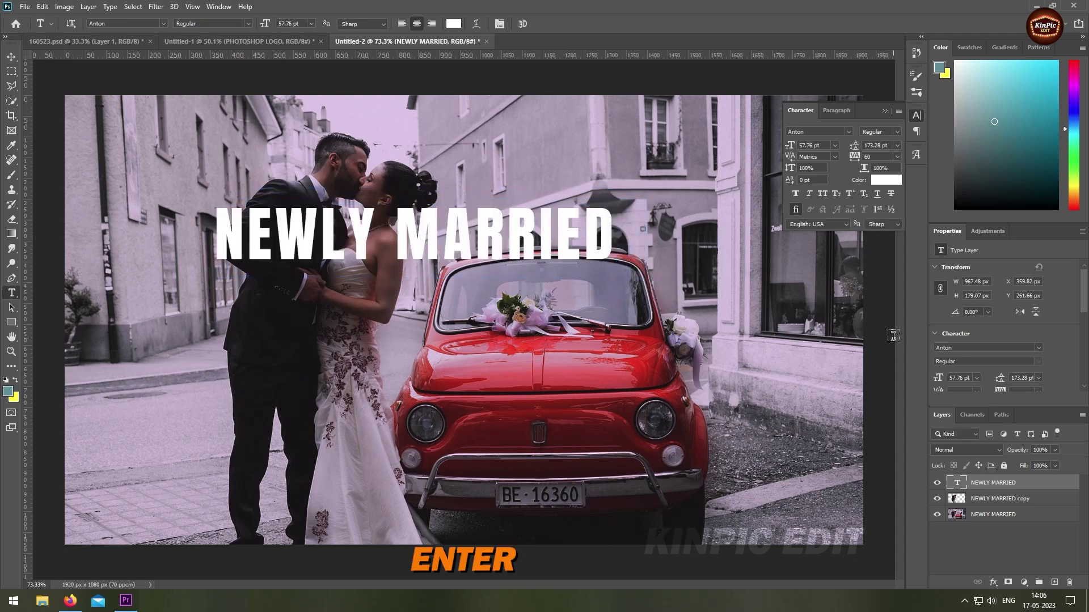
# Step: Convert the title text to a shape and duplicate the shape layer
pyautogui.rightClick(1029, 481)
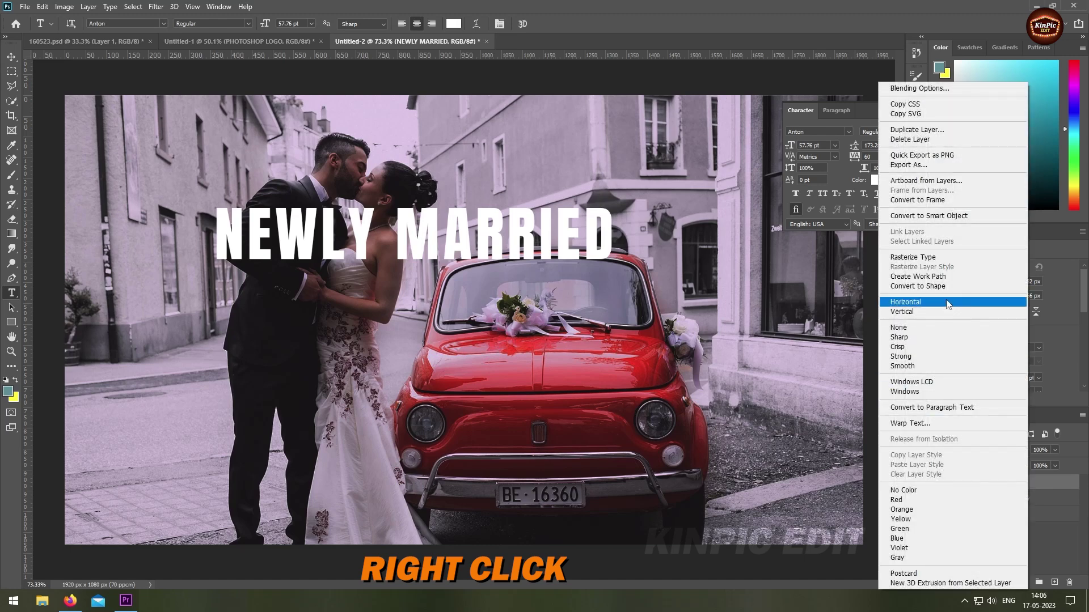
pyautogui.click(958, 286)
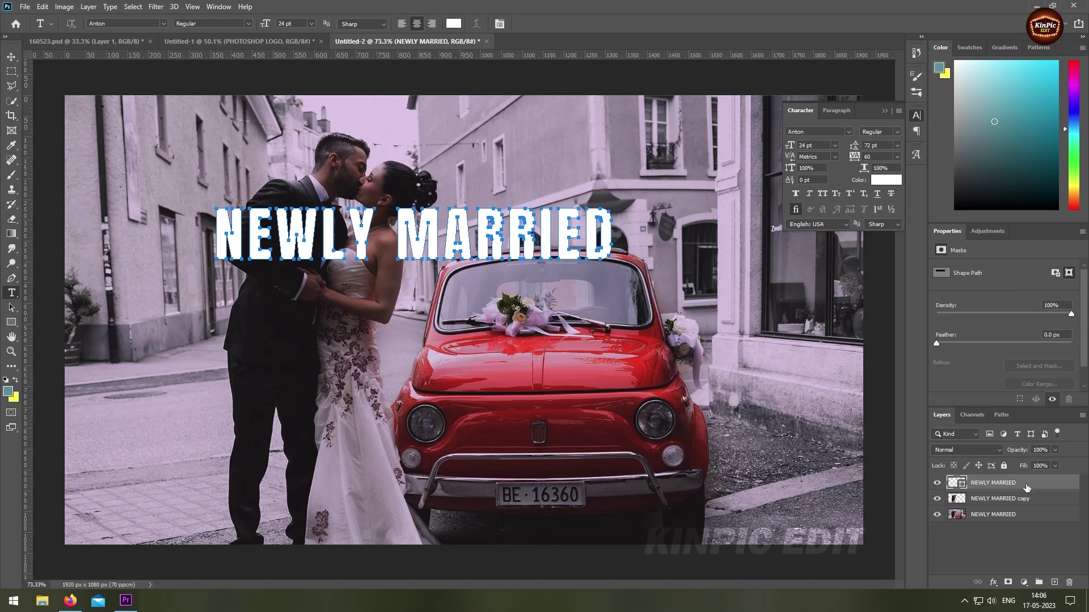
pyautogui.hotkey('ctrl', 'j')
pyautogui.hotkey('ctrl', 'j')
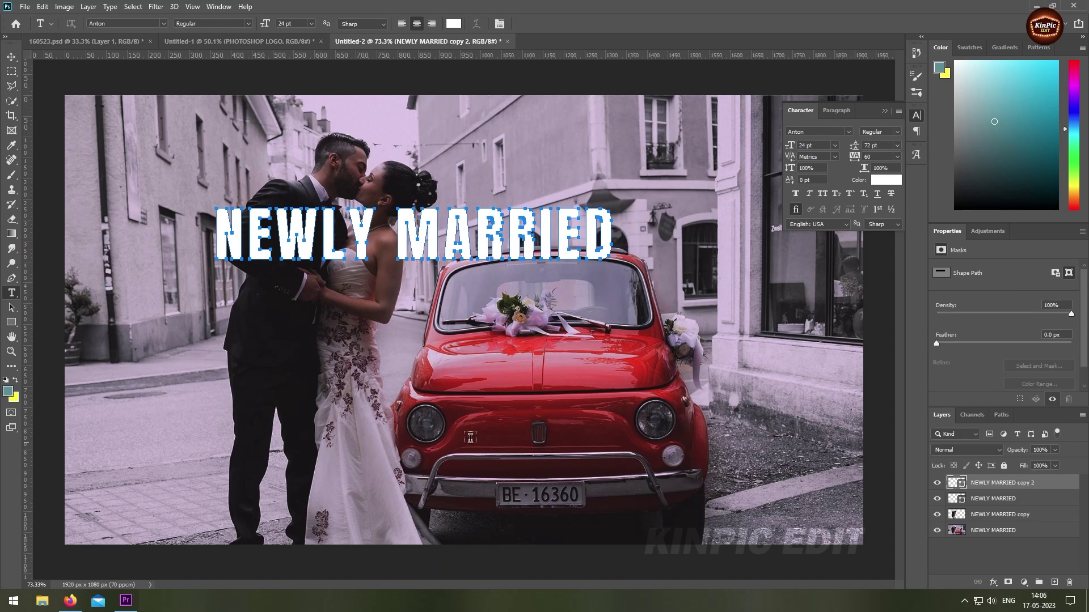
# Step: Give the title copy no fill and a white stroke
pyautogui.click(11, 324)
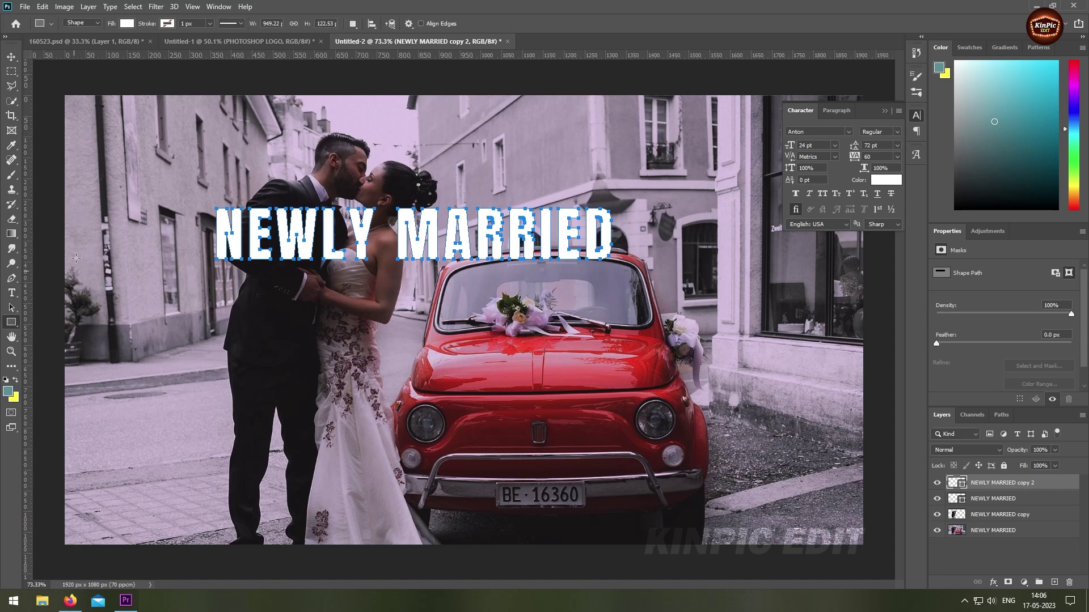
pyautogui.click(82, 24)
pyautogui.click(127, 23)
pyautogui.click(59, 45)
pyautogui.click(166, 25)
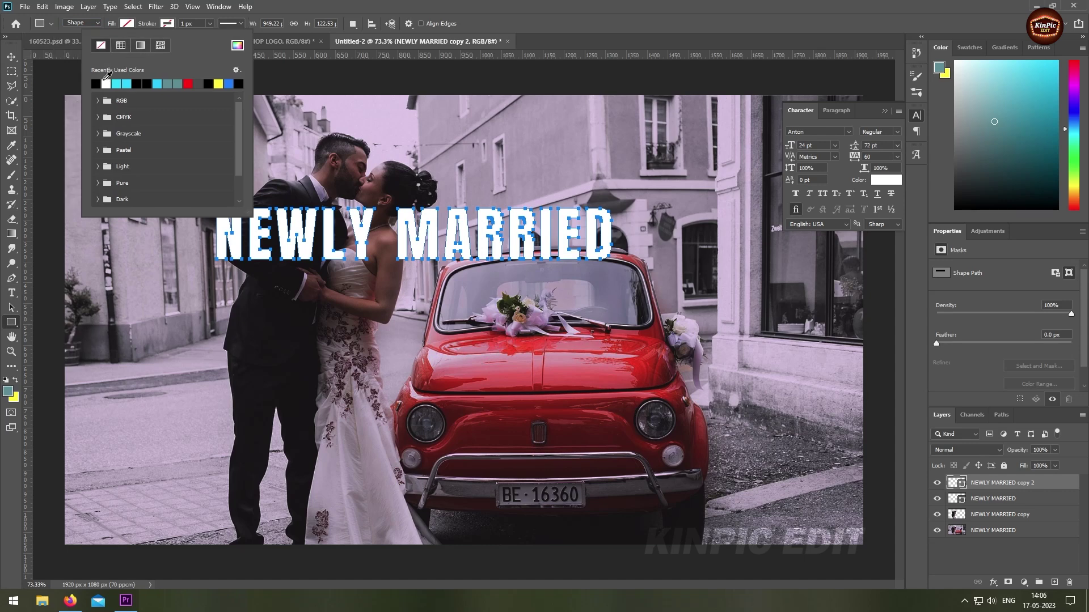
pyautogui.click(106, 83)
pyautogui.click(179, 30)
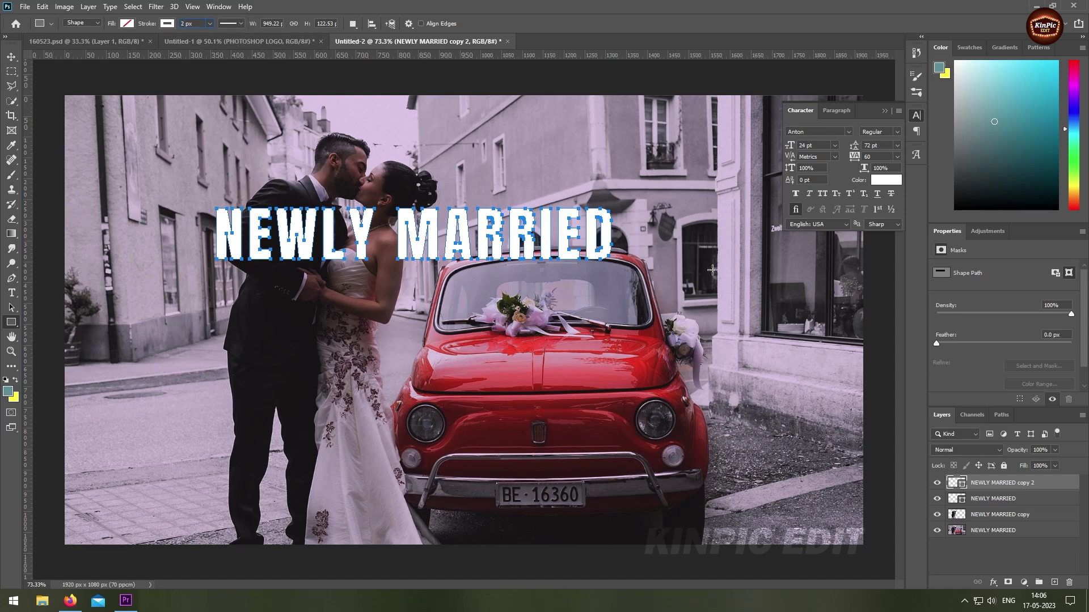
pyautogui.press('Return')
# Step: Move the solid title below the couple layer and set the copy's stroke to 3 px
pyautogui.moveTo(985, 500); pyautogui.dragTo(998, 521)
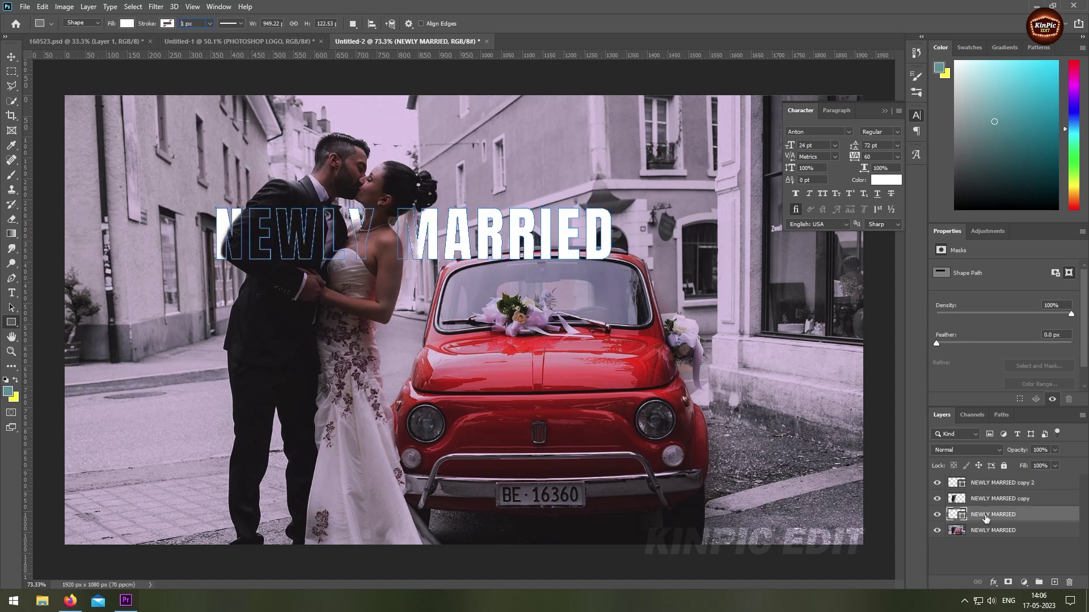
pyautogui.click(1048, 489)
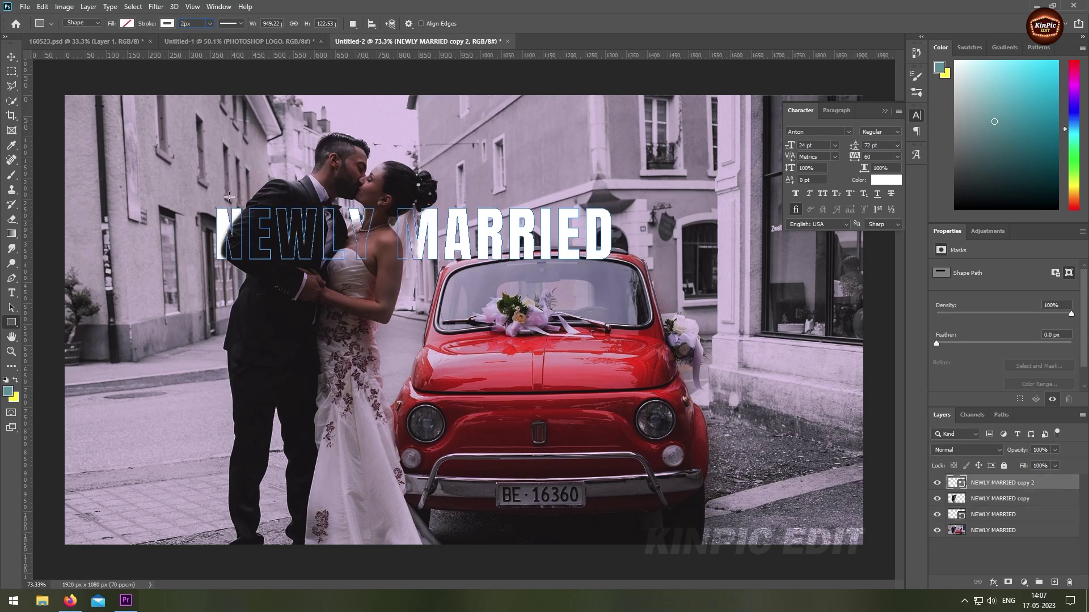
pyautogui.write('.5')
pyautogui.press('Return')
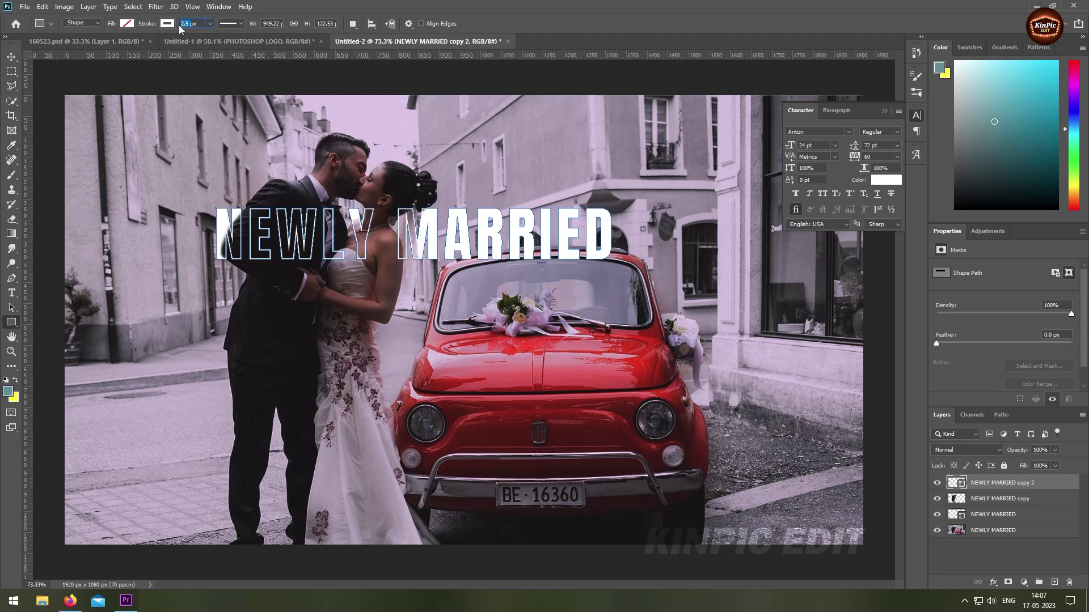
pyautogui.write('3')
pyautogui.press('Return')
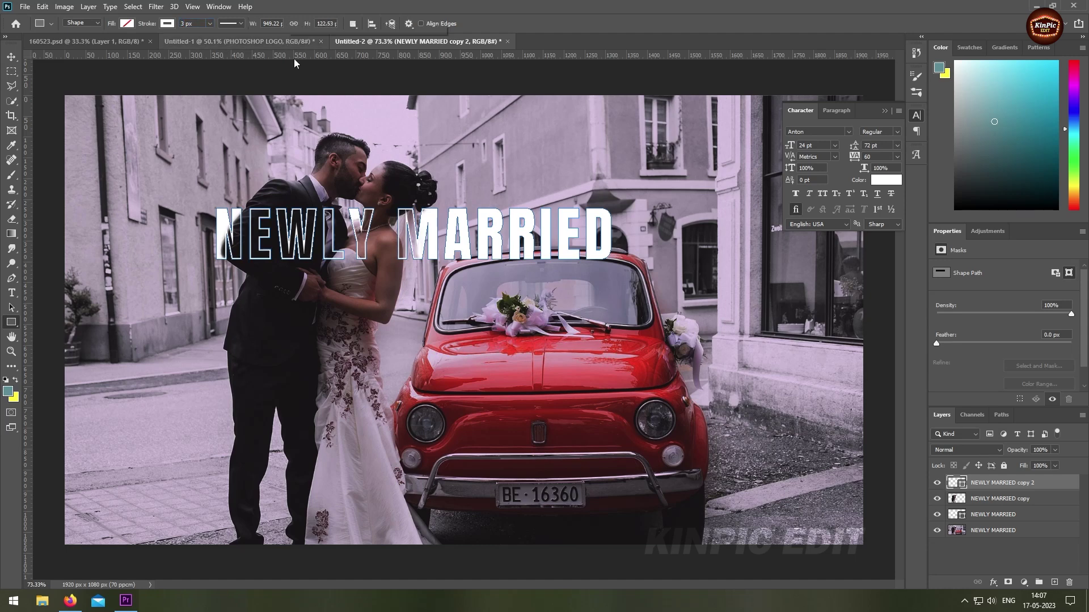
pyautogui.click(999, 556)
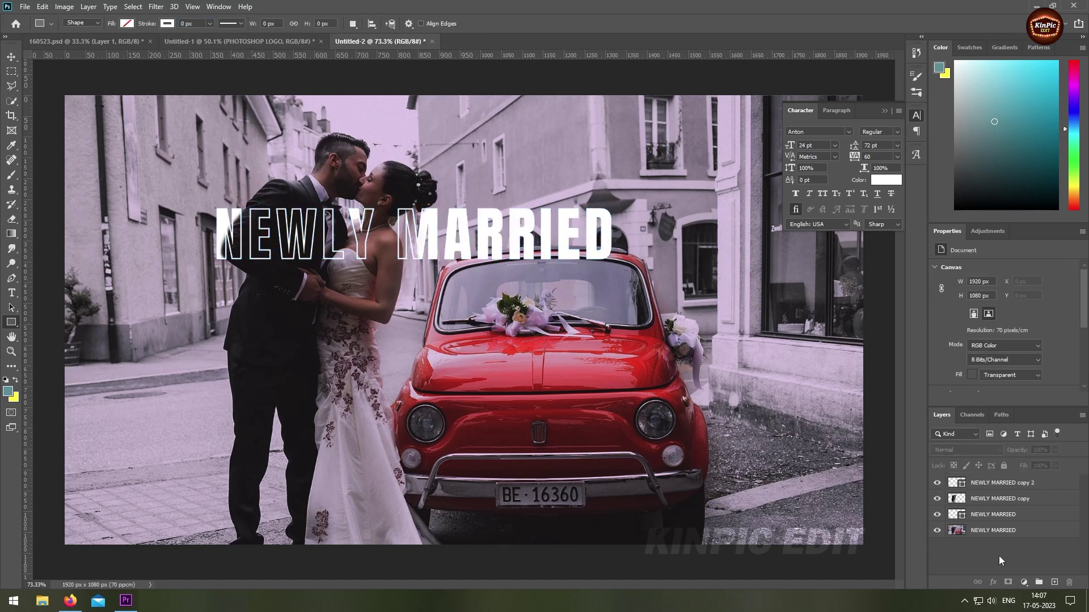
# Step: Select both title layers and move them up and to the left
pyautogui.click(1041, 485)
pyautogui.keyDown('ctrl'); pyautogui.click(1034, 516); pyautogui.keyUp('ctrl')
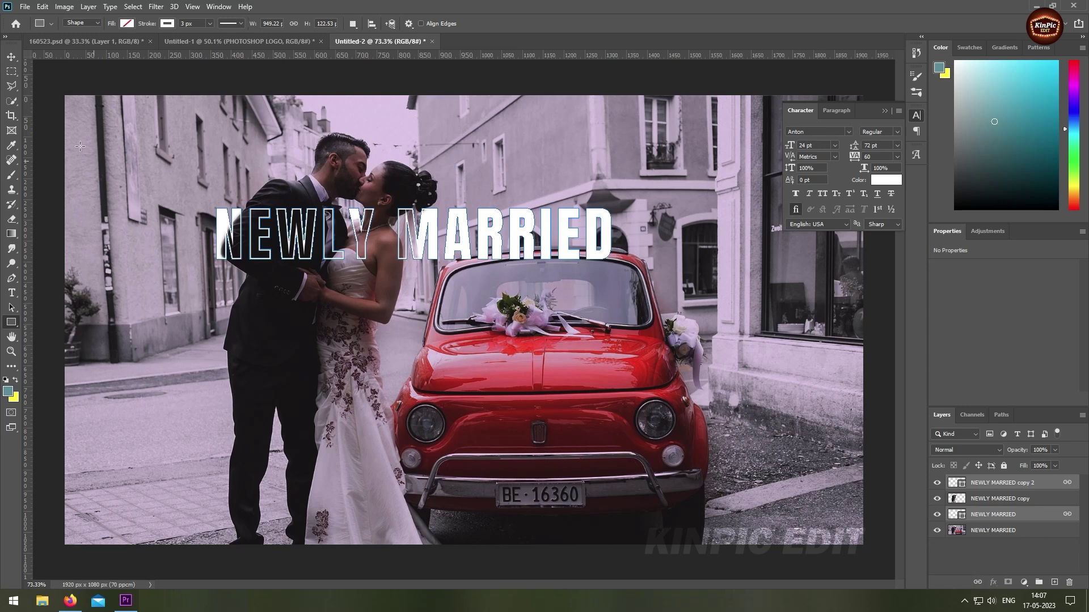
pyautogui.click(11, 58)
pyautogui.moveTo(462, 240); pyautogui.dragTo(445, 222)
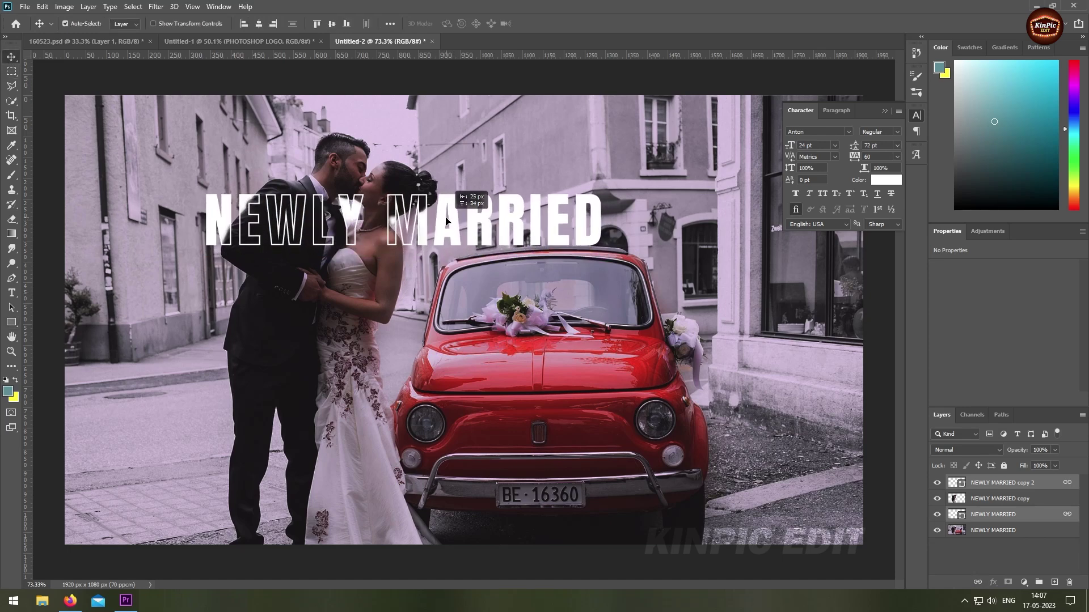
# Step: Add a drop shadow with distance 4 to the solid title, then shift the title down-right
pyautogui.doubleClick(1027, 521)
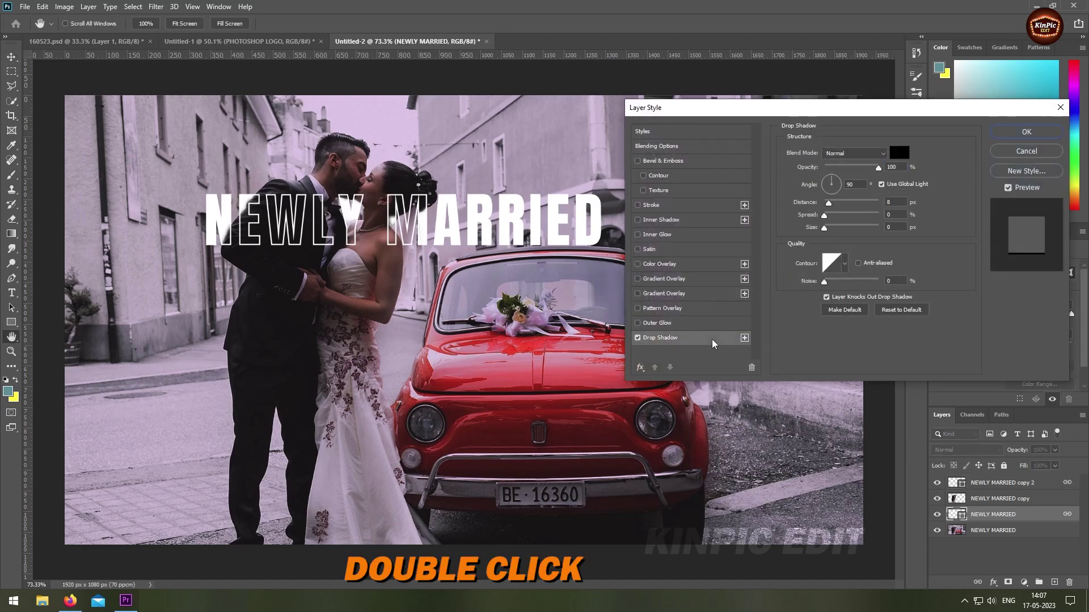
pyautogui.moveTo(884, 106); pyautogui.dragTo(904, 75)
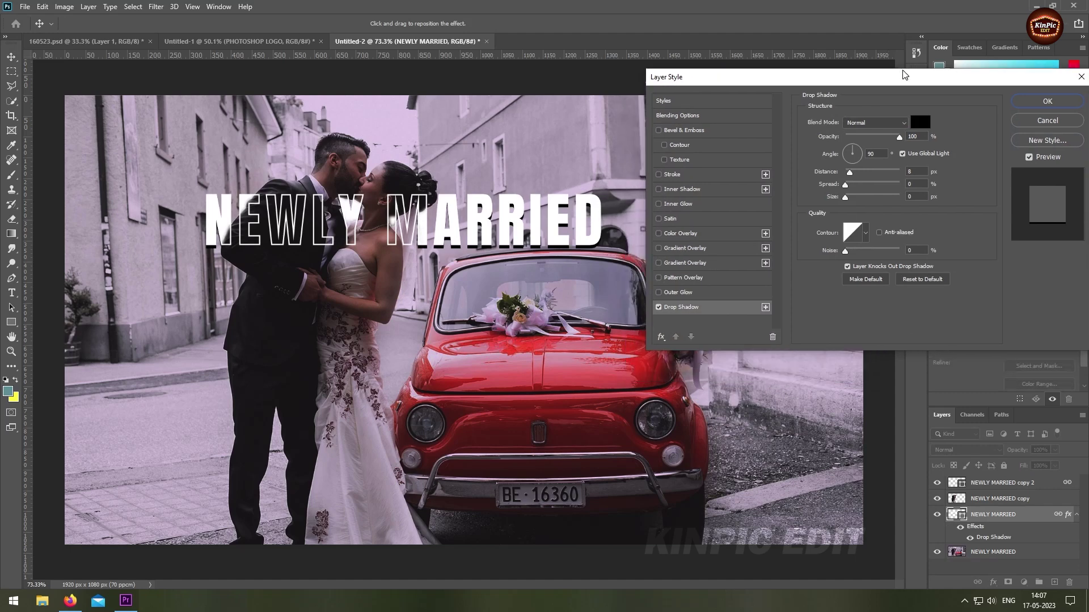
pyautogui.click(844, 196)
pyautogui.write('4')
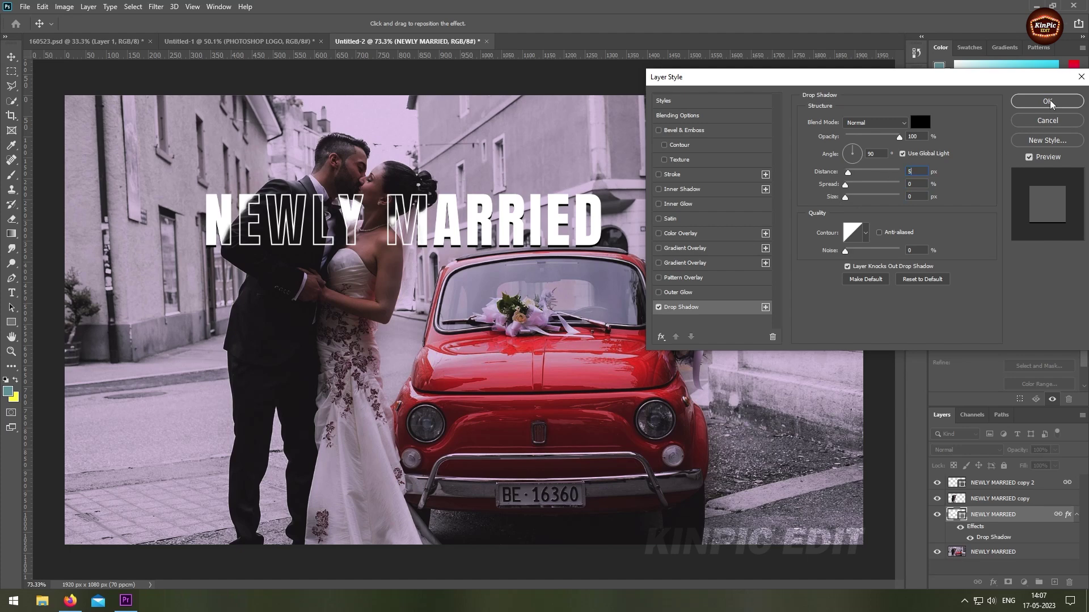
pyautogui.click(1047, 102)
pyautogui.moveTo(483, 209)
pyautogui.mouseDown()
pyautogui.moveTo(496, 239)
pyautogui.moveTo(492, 199)
pyautogui.mouseUp()
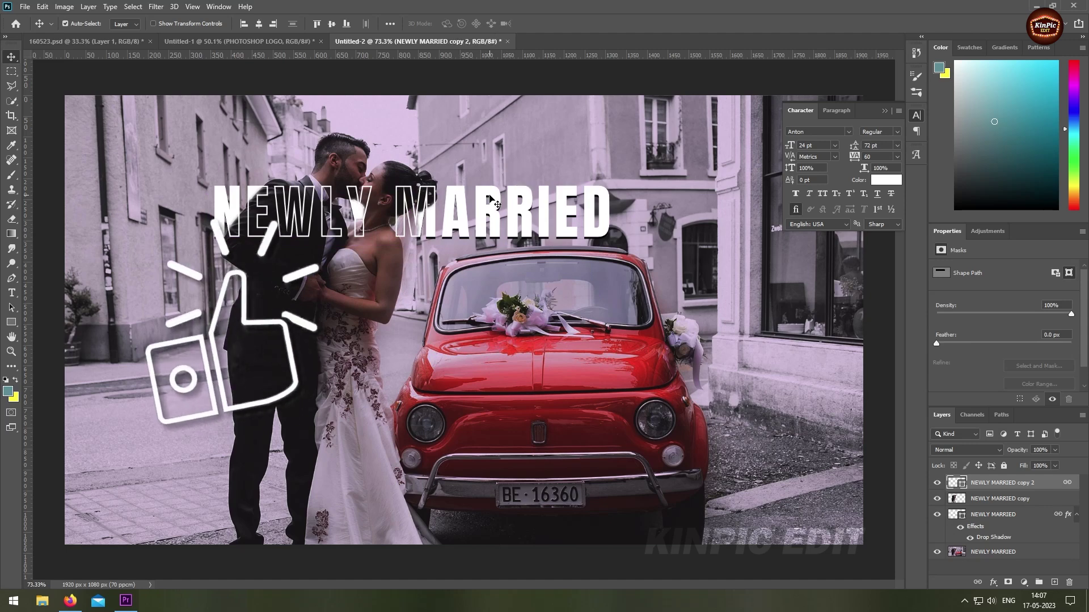